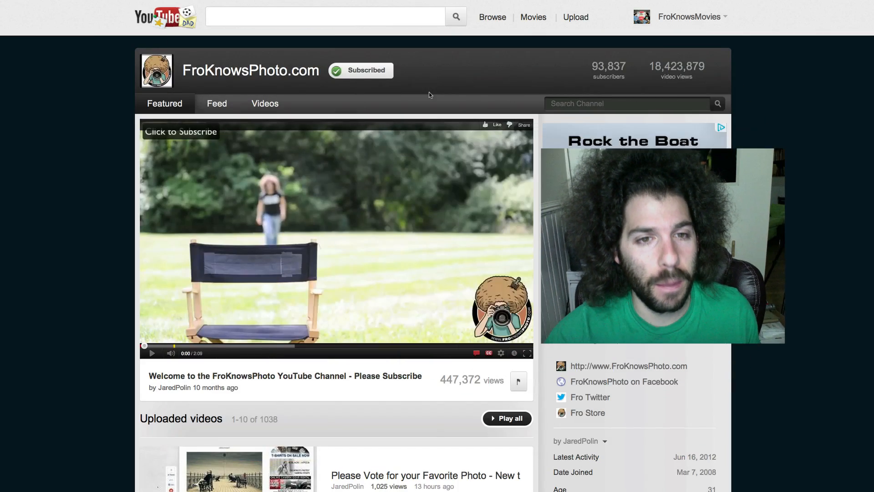
Step: Toggle the subscription to the FroKnowsPhoto.com channel off and on again, and switch to the Lightroom window
click(364, 71)
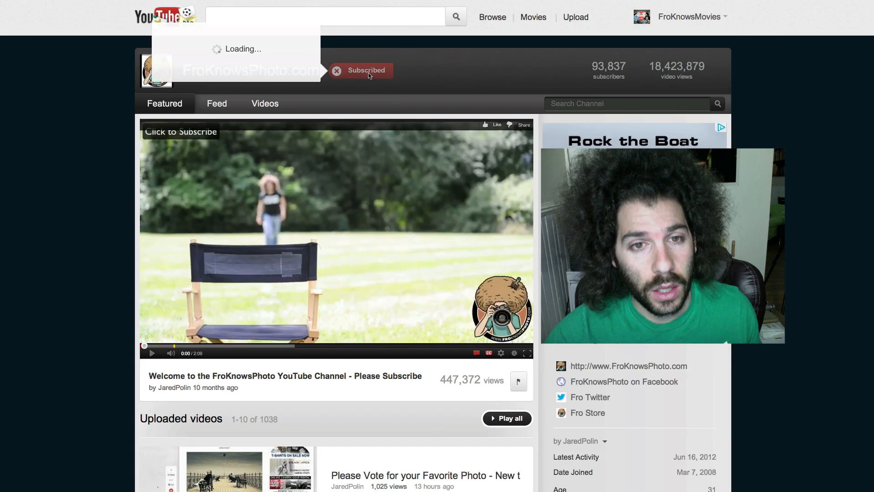
click(364, 73)
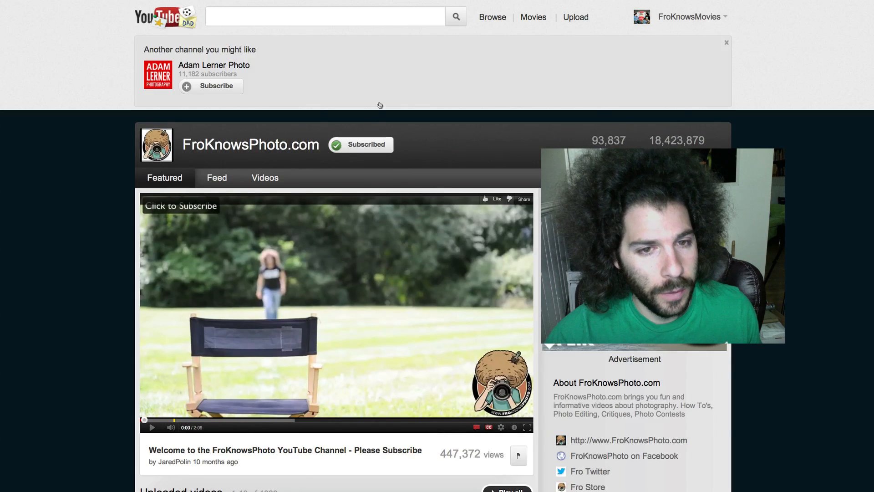
mouse_move(365, 145)
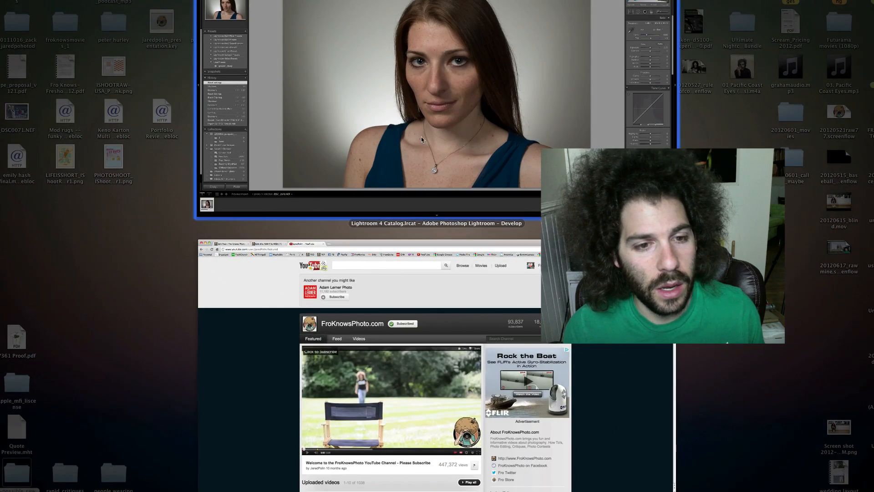
click(421, 140)
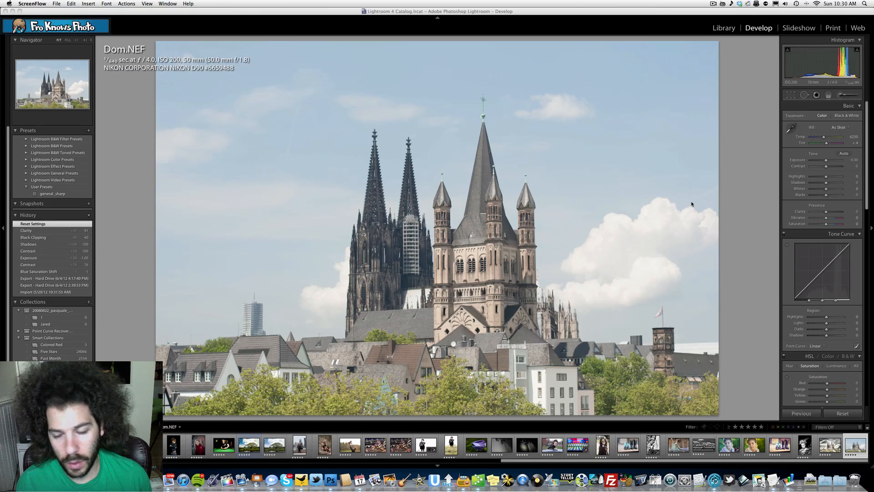
Step: Set Dom.NEF's Exposure to -0.90, Contrast to +87, Shadows to +89 and Blacks to -38
click(837, 168)
mouse_move(837, 168)
mouse_down()
mouse_move(849, 168)
mouse_move(824, 162)
mouse_up()
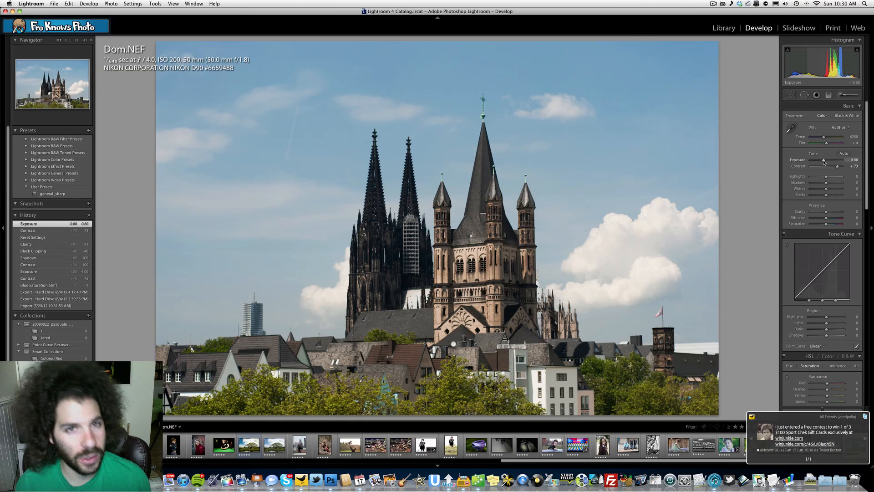
drag(837, 166, 841, 167)
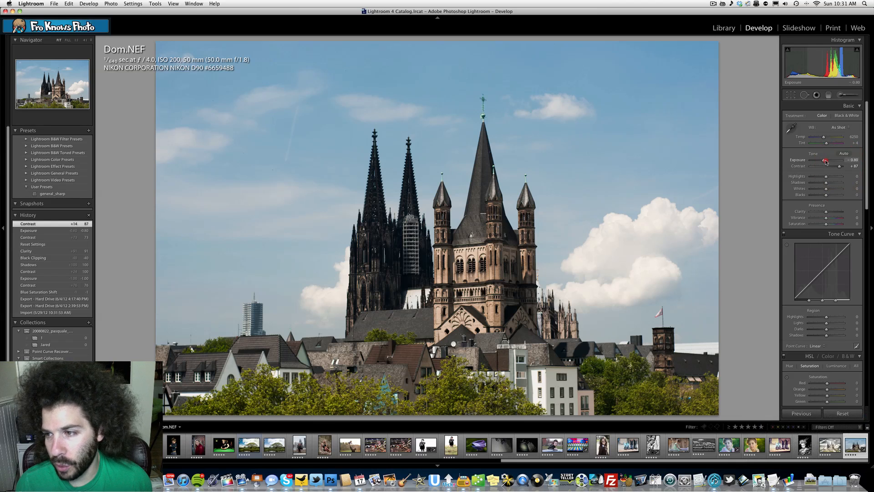
drag(826, 182, 823, 162)
click(821, 195)
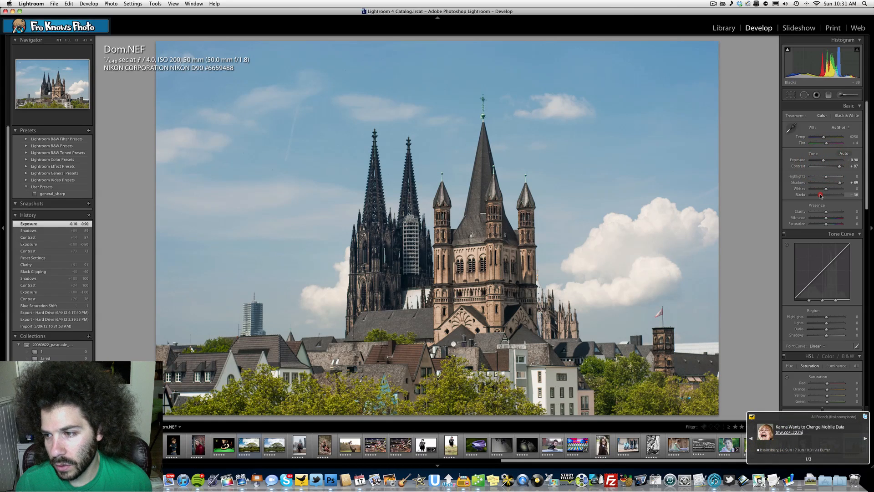
Step: Raise the photo's Clarity to +76 and compare the edit with the Before view
drag(831, 213, 837, 213)
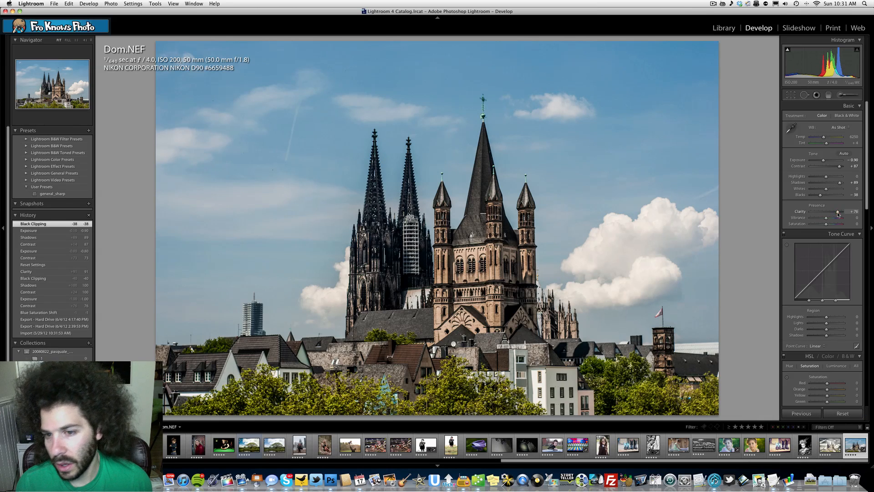
drag(838, 214, 838, 214)
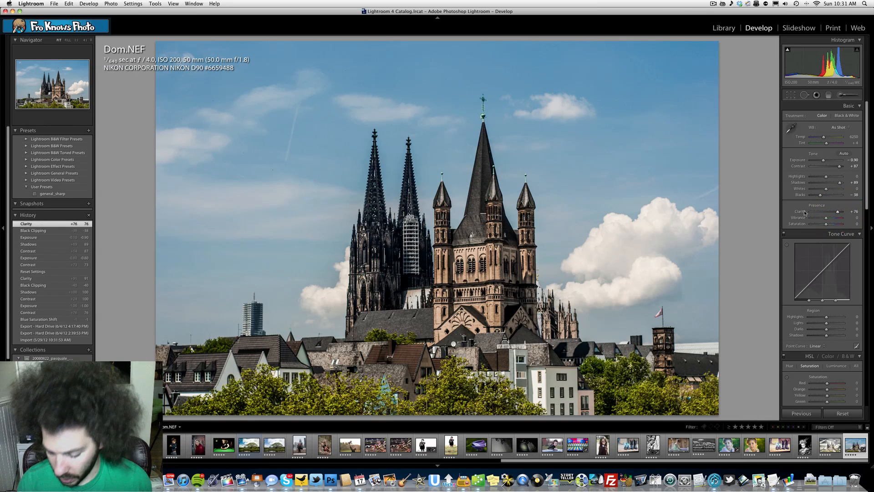
key(backslash)
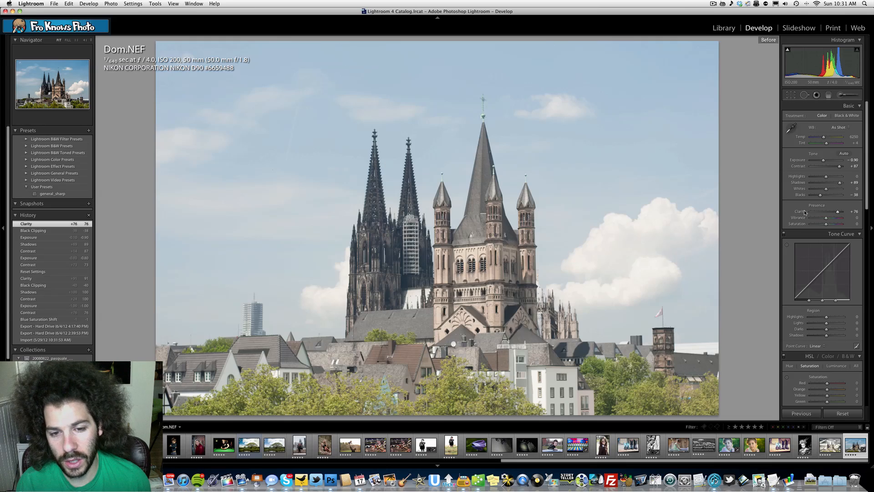
key(backslash)
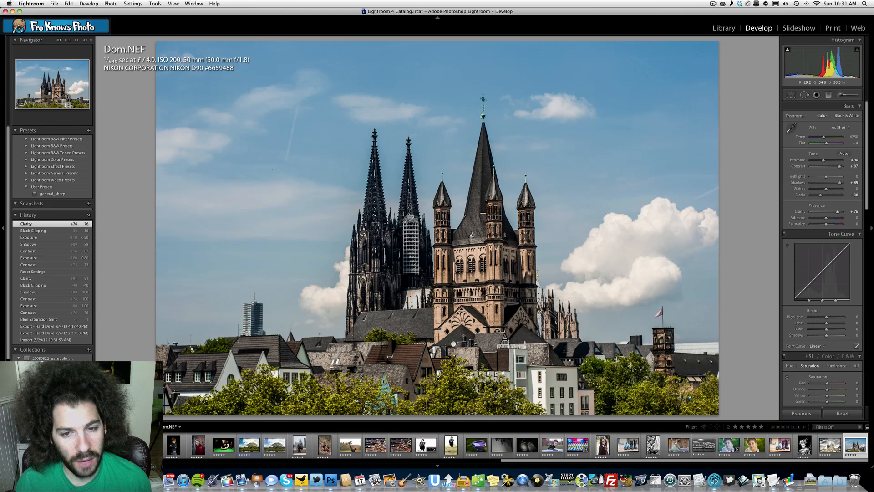
Step: Crop the photo to a portrait frame around the cathedral spires and the church towers
click(790, 95)
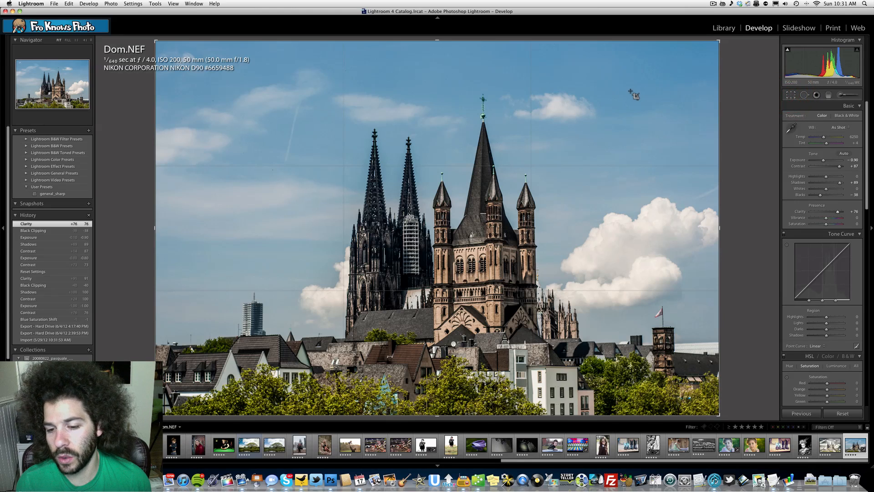
key(x)
drag(421, 189, 364, 190)
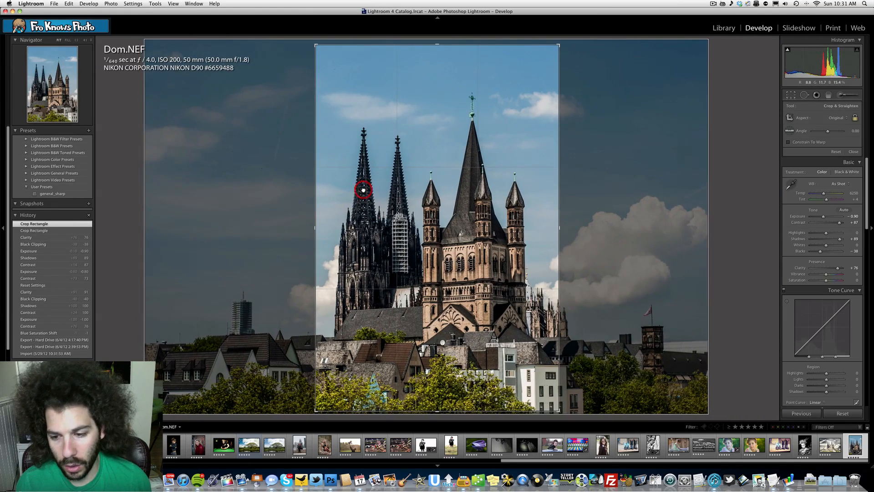
Step: Try a landscape crop that includes the towers and the large cloud beside them
key(x)
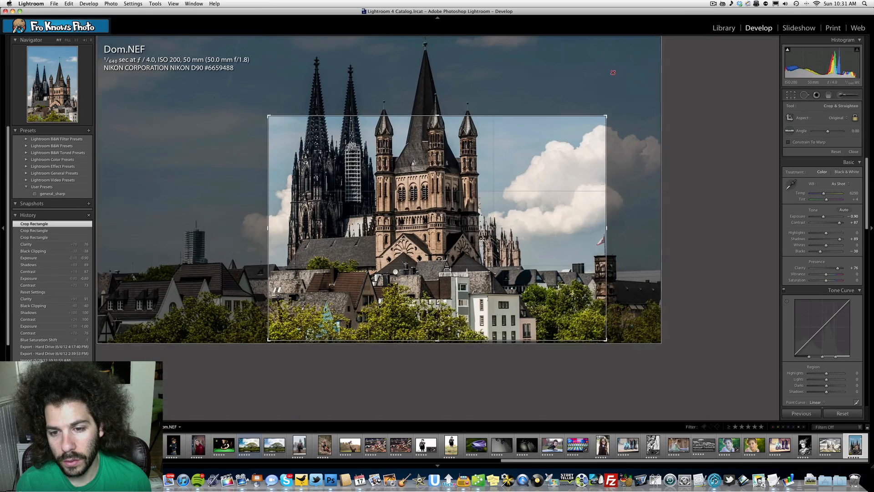
drag(615, 74, 645, 79)
drag(442, 192, 440, 266)
drag(352, 251, 387, 251)
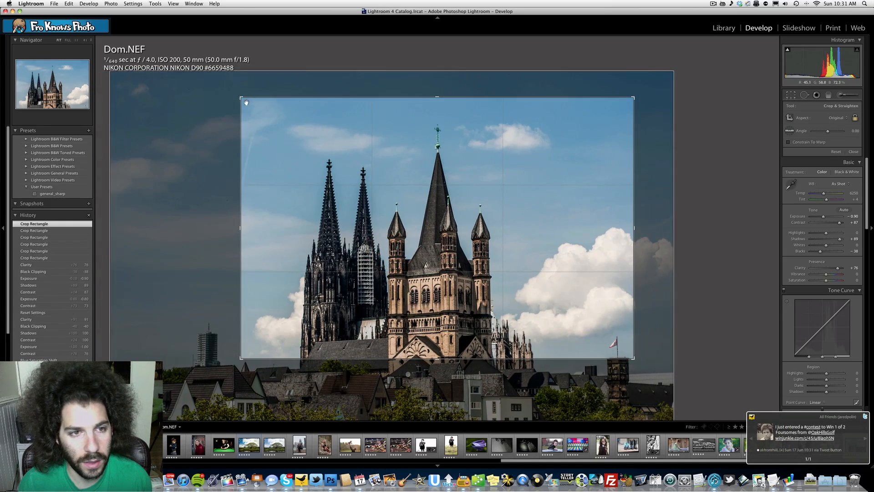
Step: Recrop to a portrait frame with the spires, church towers and trees below, and apply the crop
drag(246, 102, 267, 84)
key(x)
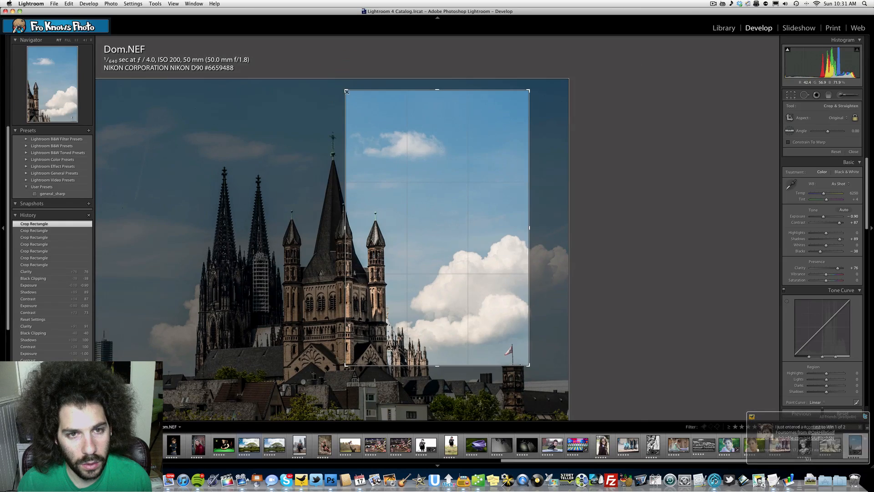
drag(379, 126, 465, 111)
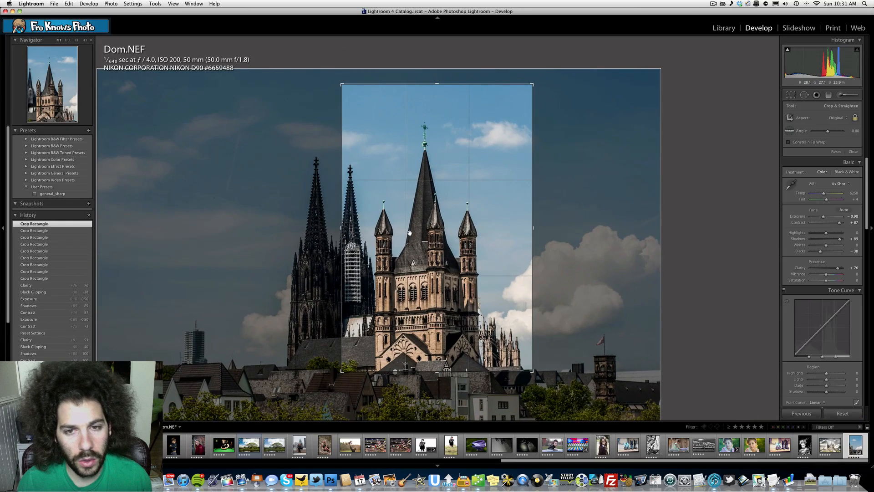
drag(343, 373, 280, 425)
drag(416, 287, 437, 277)
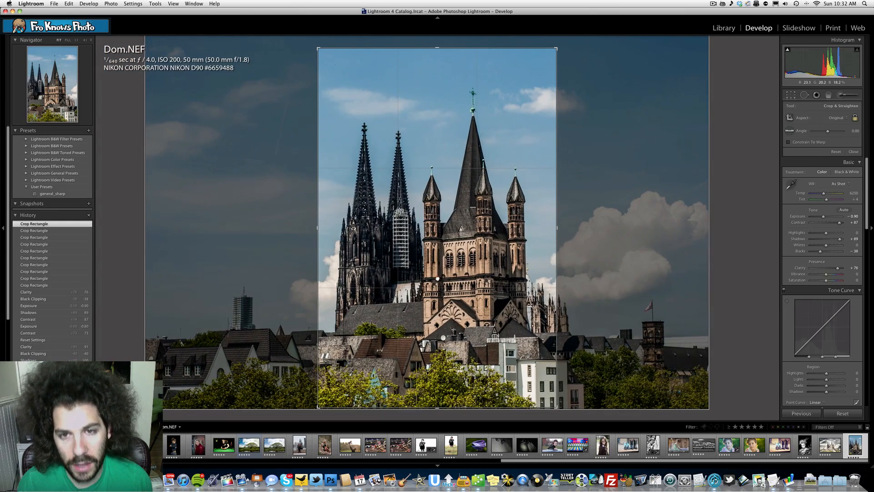
key(Return)
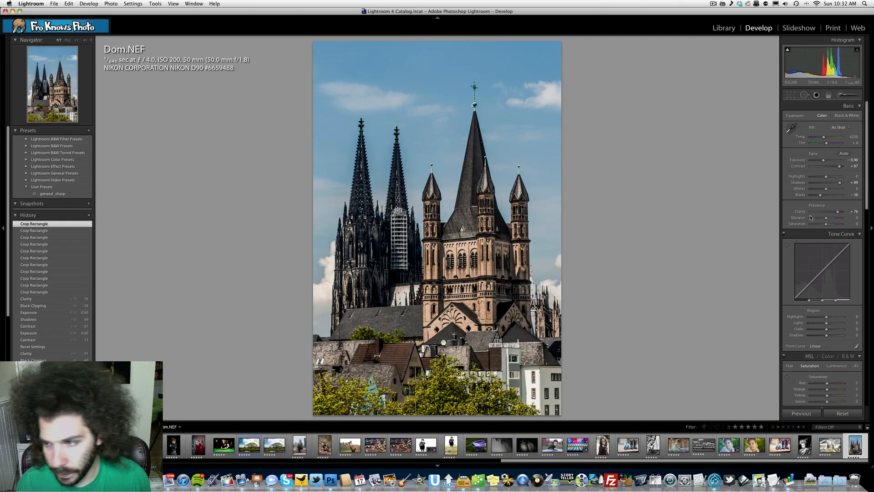
Step: Raise Vibrance to +36 and, with targeted adjustment on the sky, raise Saturation to +21 for Aqua and +58 for Blue
click(835, 218)
drag(835, 219, 831, 219)
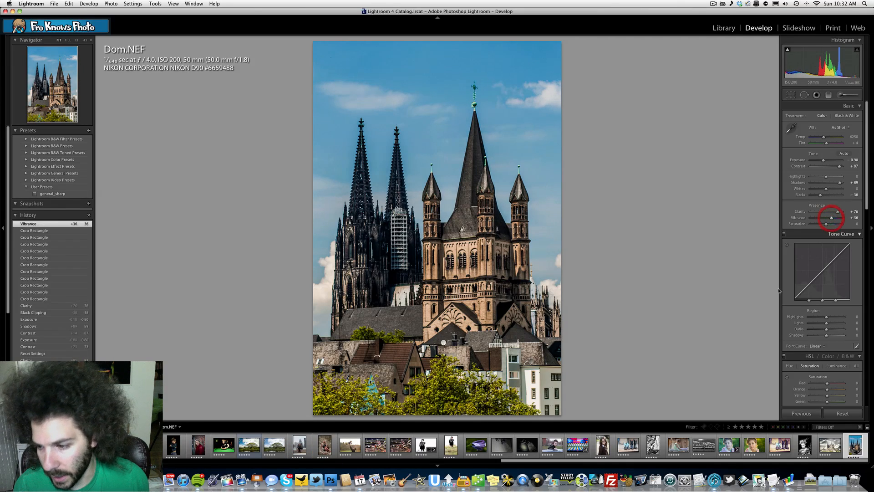
click(787, 377)
drag(435, 74, 435, 75)
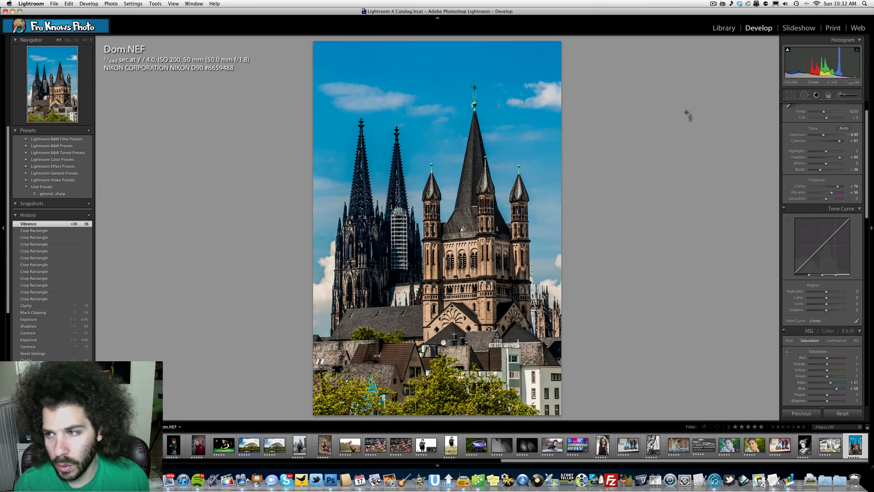
Step: Try the Black & White treatment on the photo and return it to Color
scroll(820, 136, up, 2)
click(843, 119)
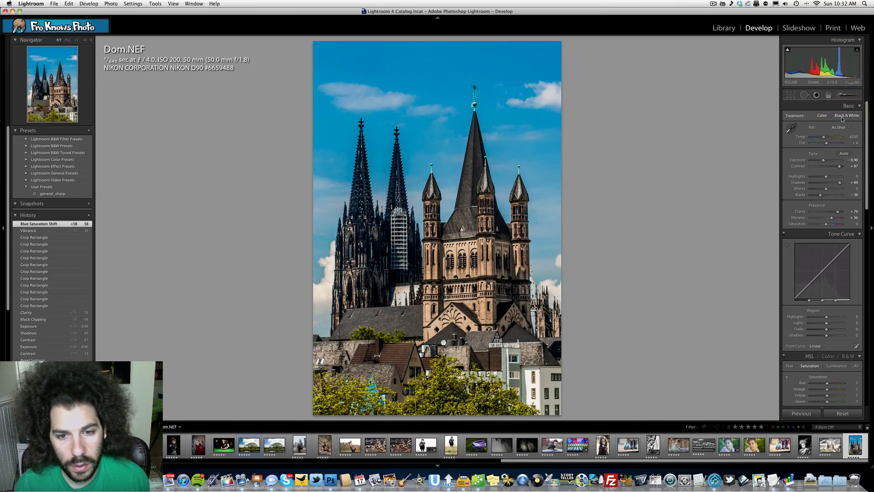
click(843, 116)
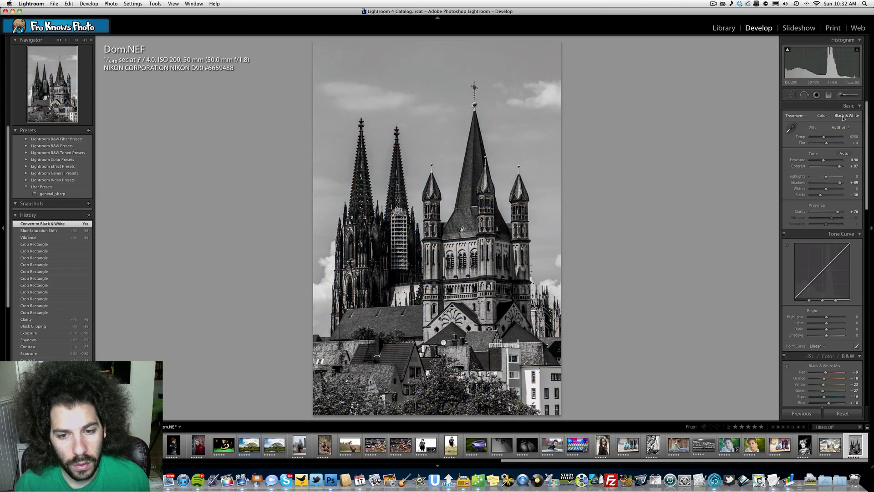
click(819, 117)
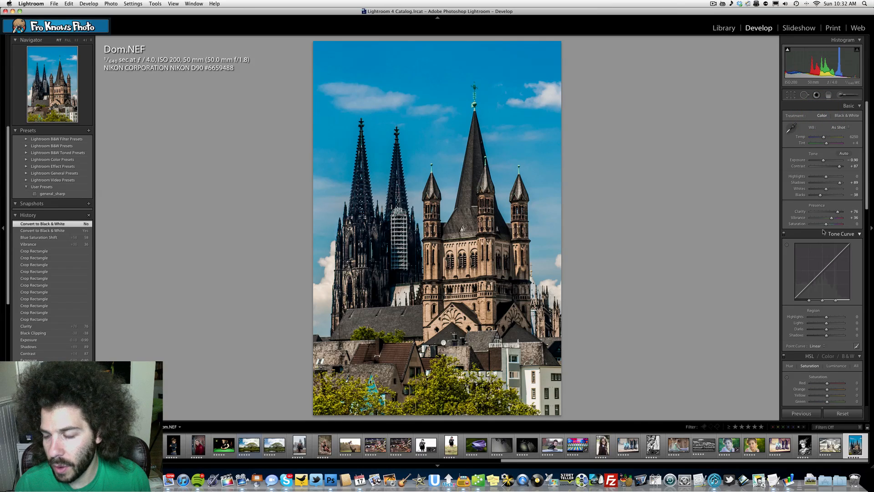
Step: Raise Saturation to +24 and set the tone curve's Highlights to +25, Darks to -15 and Shadows to +3
drag(827, 224, 829, 222)
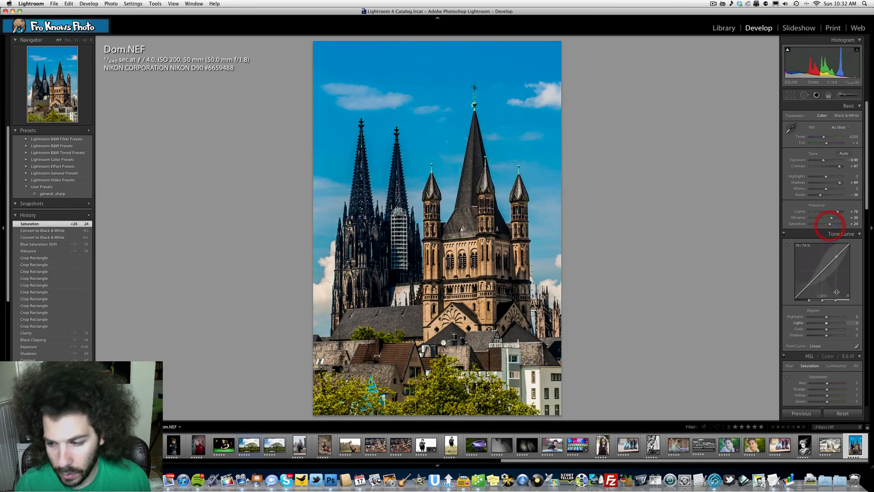
scroll(831, 319, down, 1)
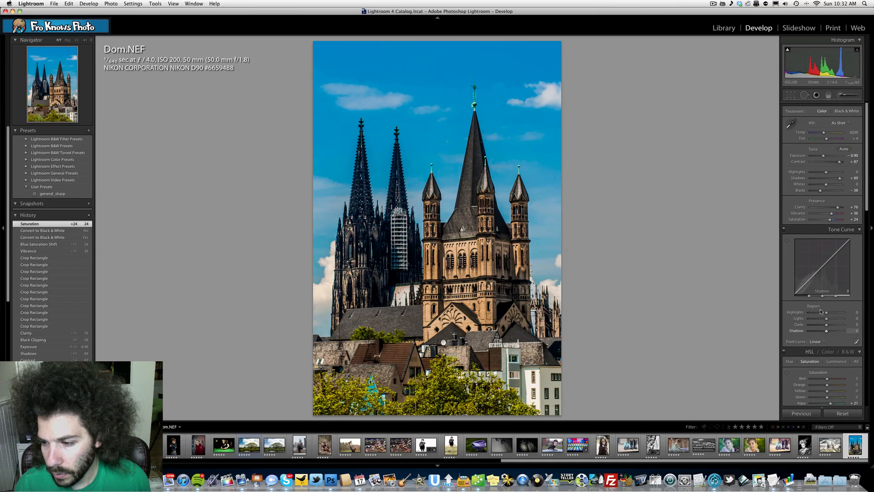
mouse_move(836, 313)
mouse_down()
mouse_move(816, 313)
mouse_move(830, 314)
mouse_move(835, 332)
mouse_move(821, 332)
mouse_move(833, 327)
mouse_move(823, 326)
mouse_up()
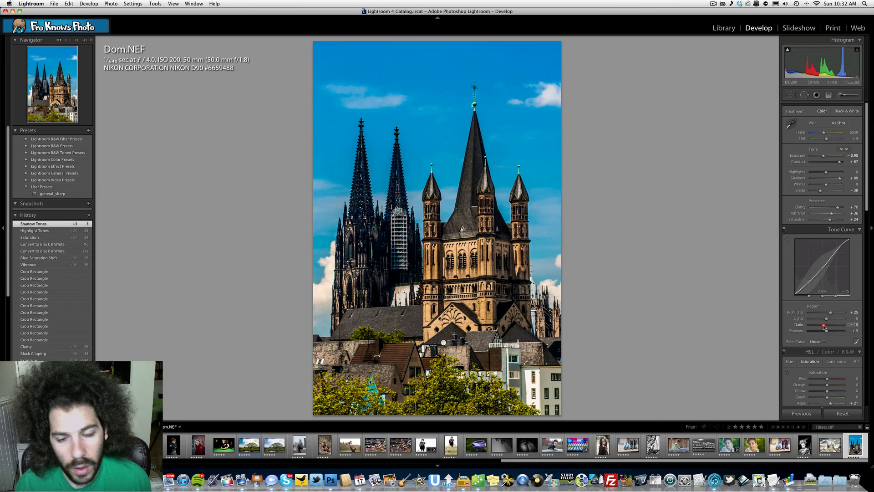
Step: Raise the basic tone Highlights to +51 and Contrast to +100
scroll(843, 265, up, 1)
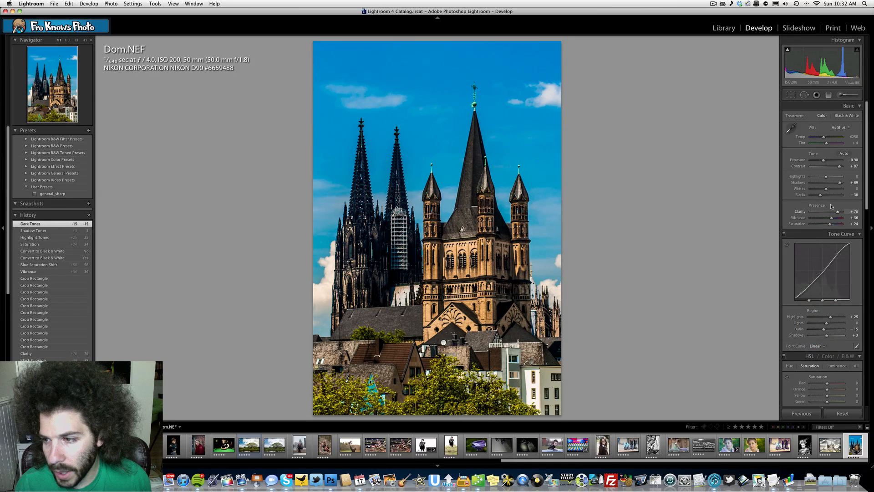
drag(826, 176, 844, 167)
key(super+z)
Step: Warm the white balance to a temperature of 7556 and set Tint to +13
mouse_move(824, 137)
mouse_down()
mouse_move(814, 138)
mouse_move(829, 145)
mouse_up()
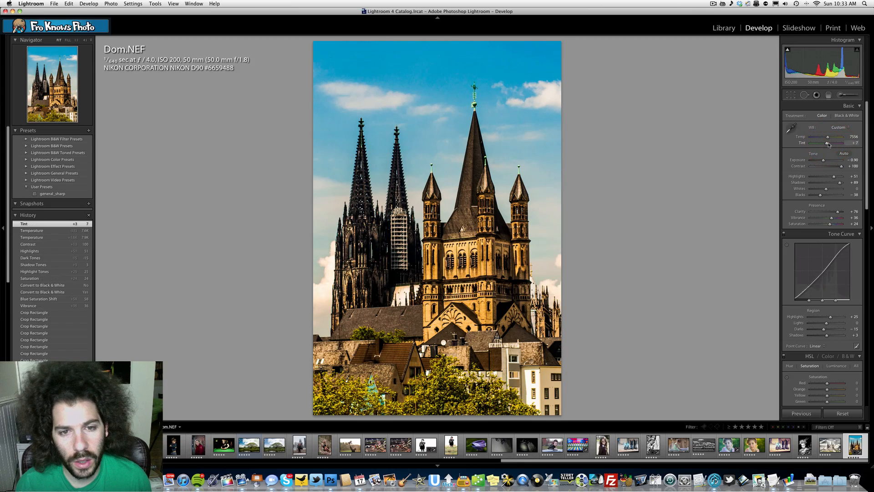
key(super+z)
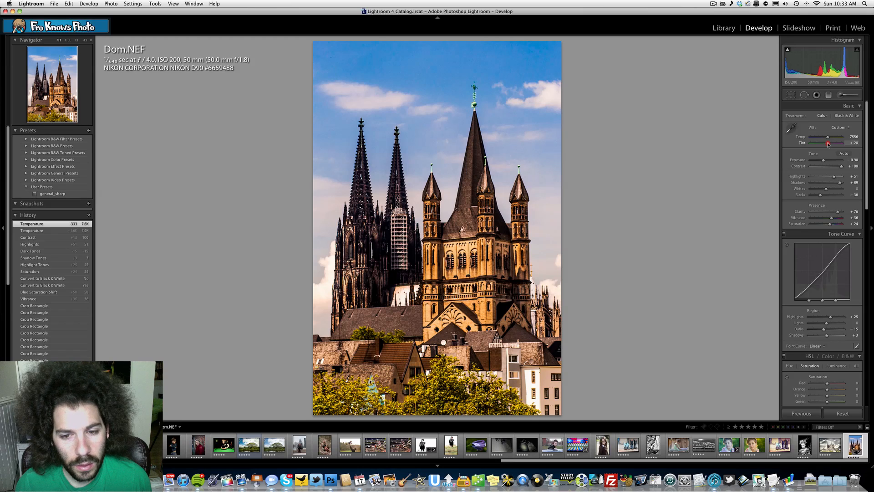
drag(829, 144, 827, 145)
Step: Compare the edited photo with its Before view and inspect the church towers up close
key(backslash)
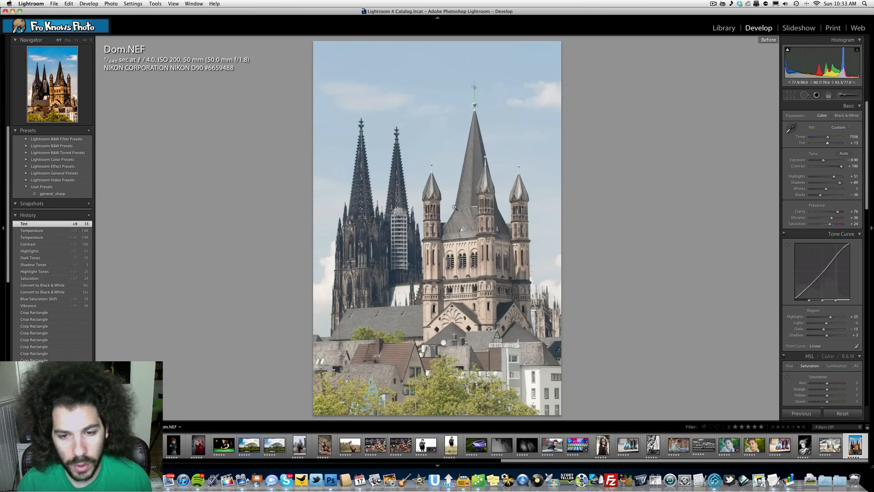
key(backslash)
click(453, 207)
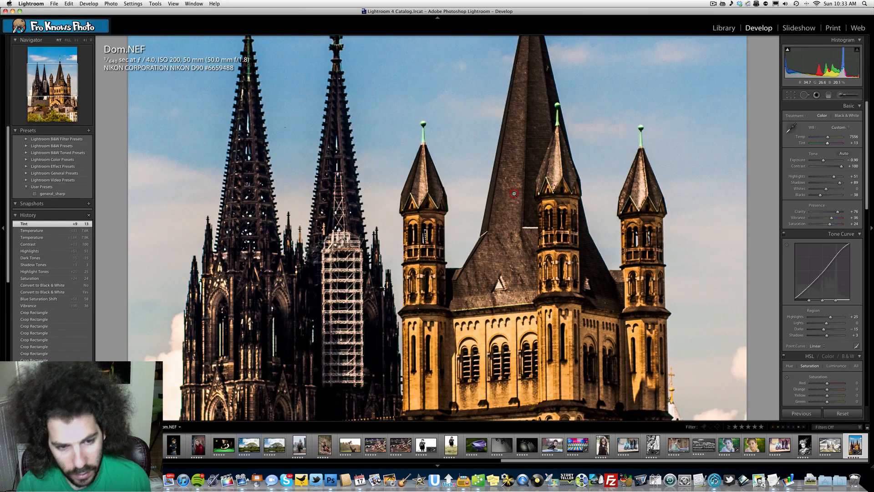
click(474, 193)
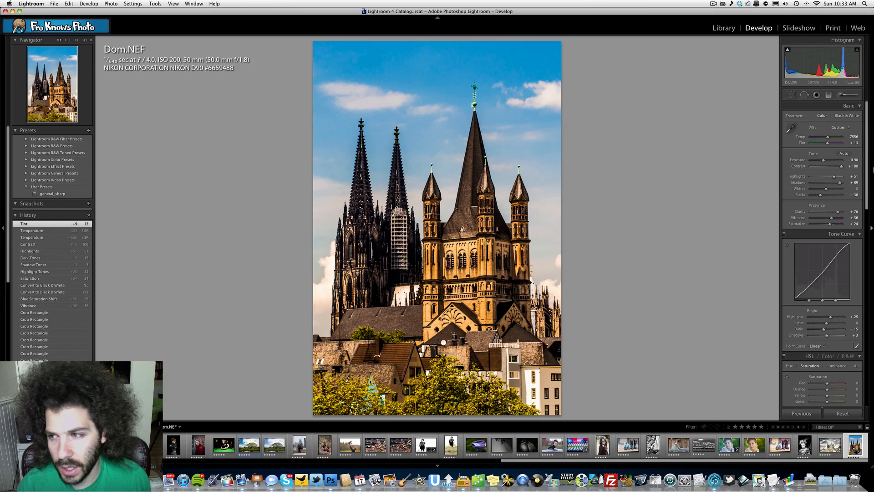
Step: Set the white balance temperature to 7000 and convert the photo to Black & White
drag(828, 138, 827, 138)
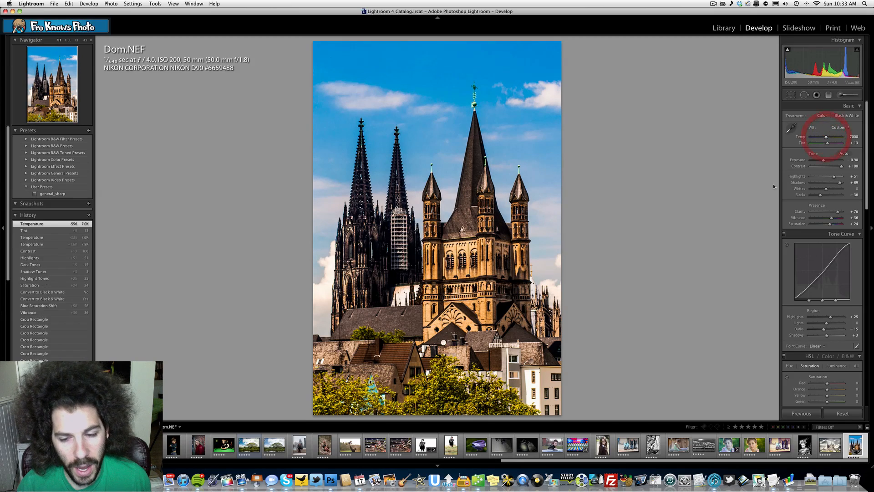
click(847, 115)
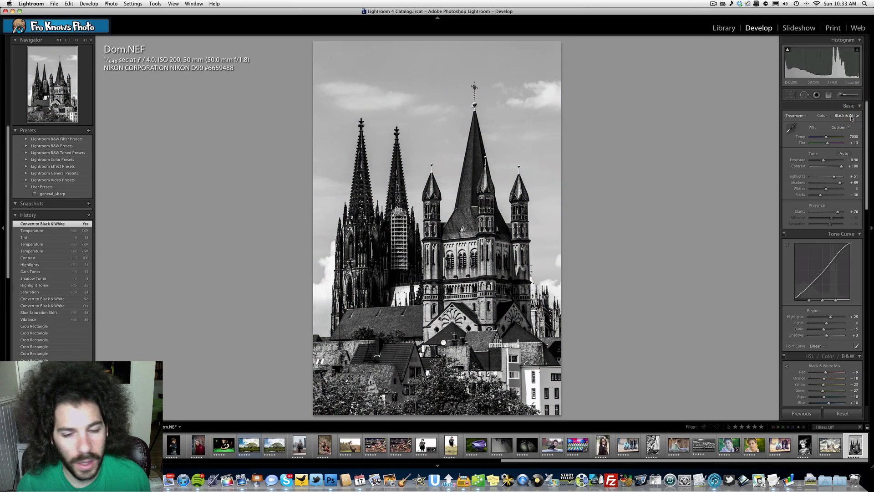
Step: Switch the photo's treatment from Black & White back to Color
click(823, 116)
Step: Try a Highlight Priority post-crop vignette with an Amount of -31, and reset the Amount to 0
scroll(800, 243, down, 5)
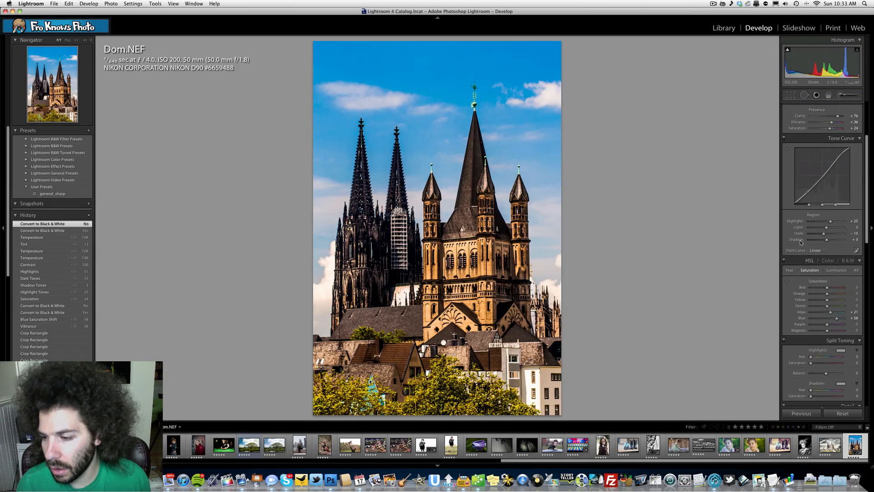
scroll(801, 243, down, 8)
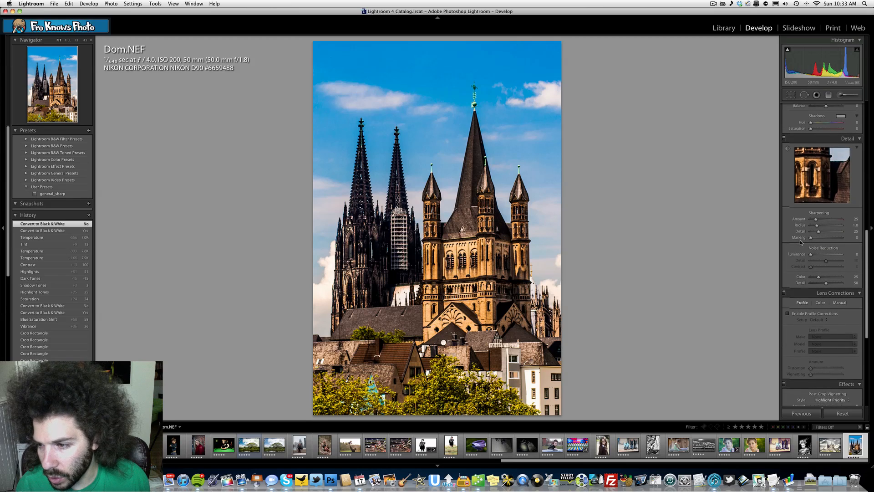
scroll(801, 243, down, 5)
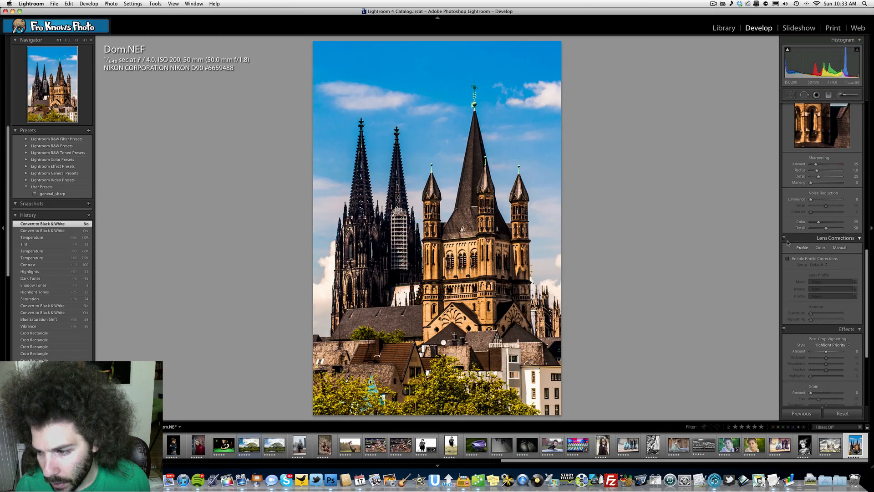
scroll(788, 243, down, 4)
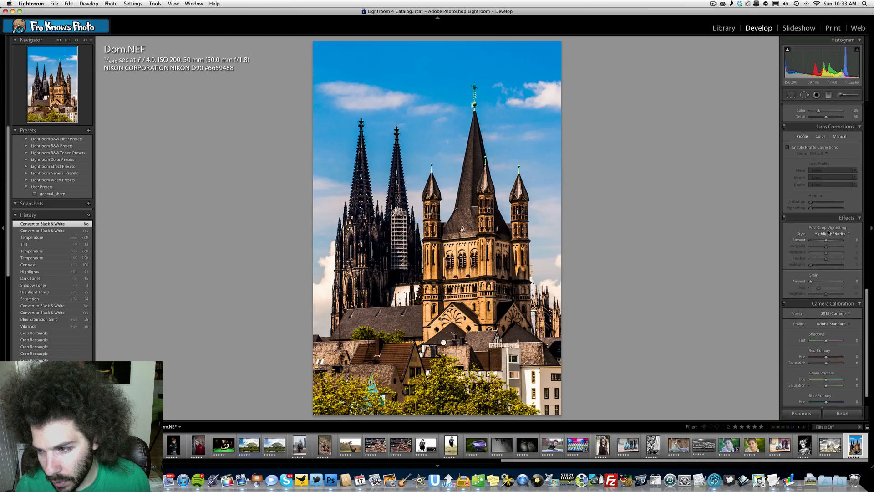
drag(833, 242, 822, 242)
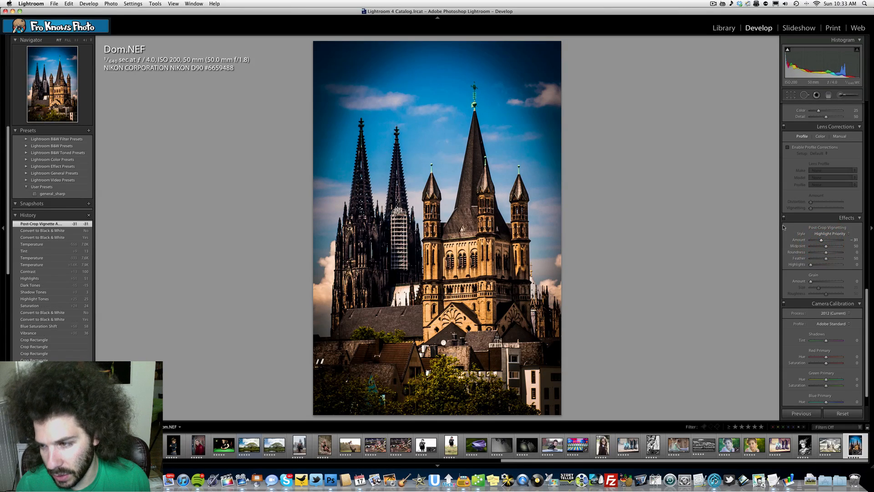
double_click(795, 240)
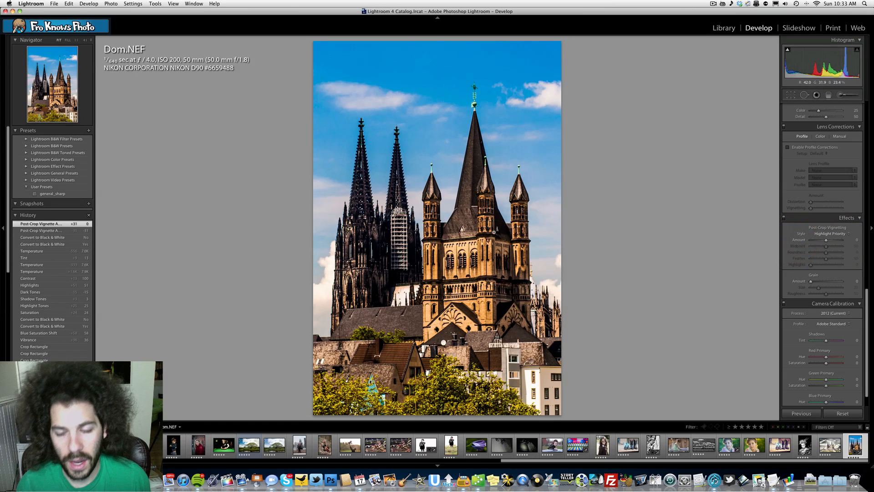